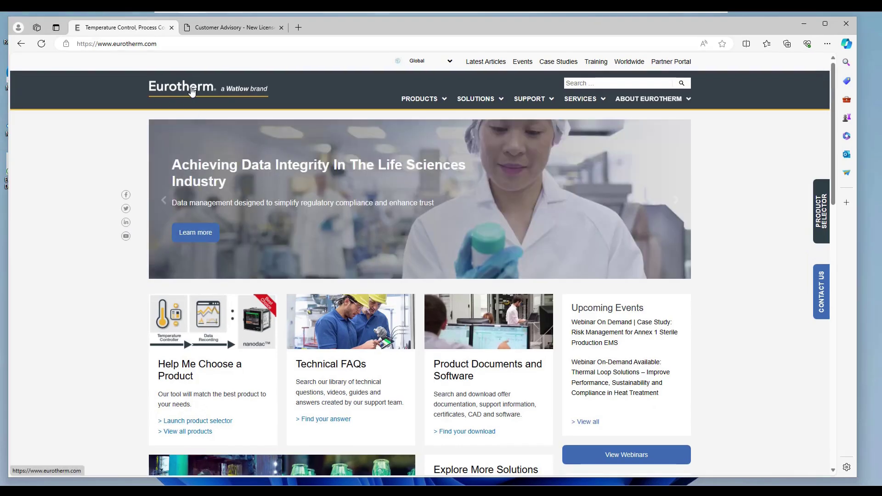
Go from Recorders Software to the Data Reviewer downloads list, then switch to the Customer Advisory tab.
{"action": "mouse_move", "coordinate": [440, 102]}
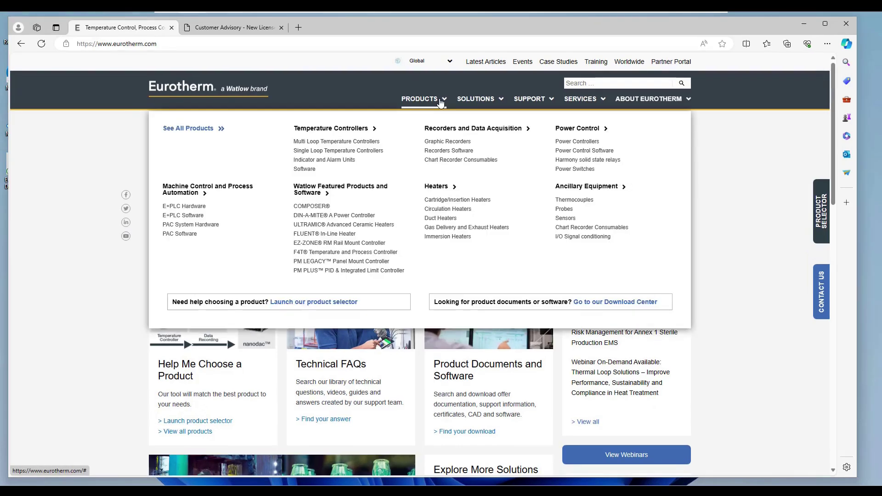
{"action": "left_click", "coordinate": [451, 151]}
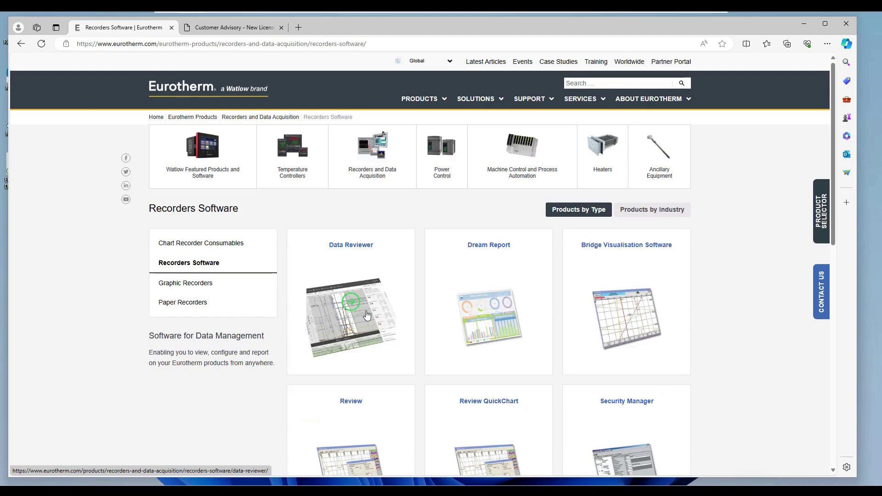
{"action": "left_click", "coordinate": [367, 316]}
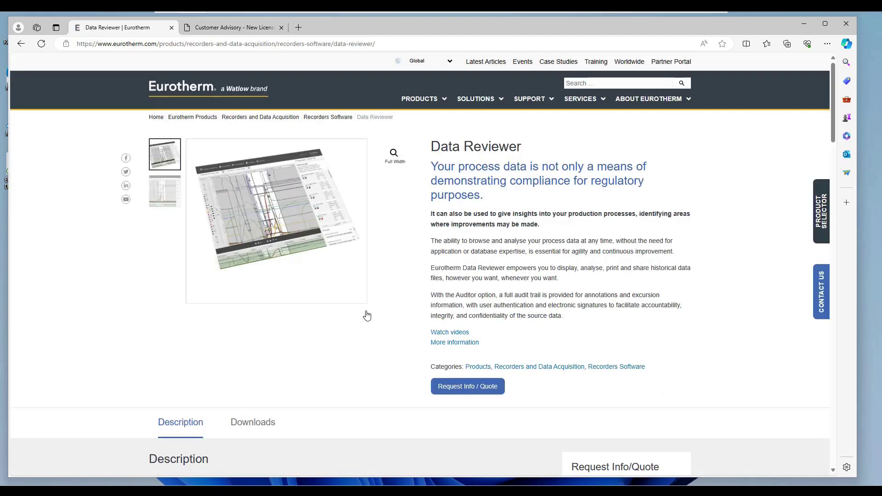
{"action": "left_click", "coordinate": [256, 422]}
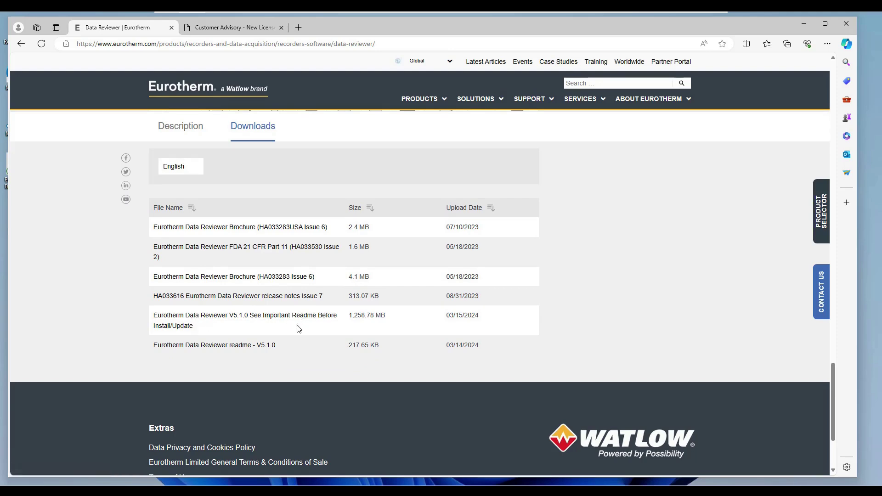
{"action": "left_click", "coordinate": [244, 31]}
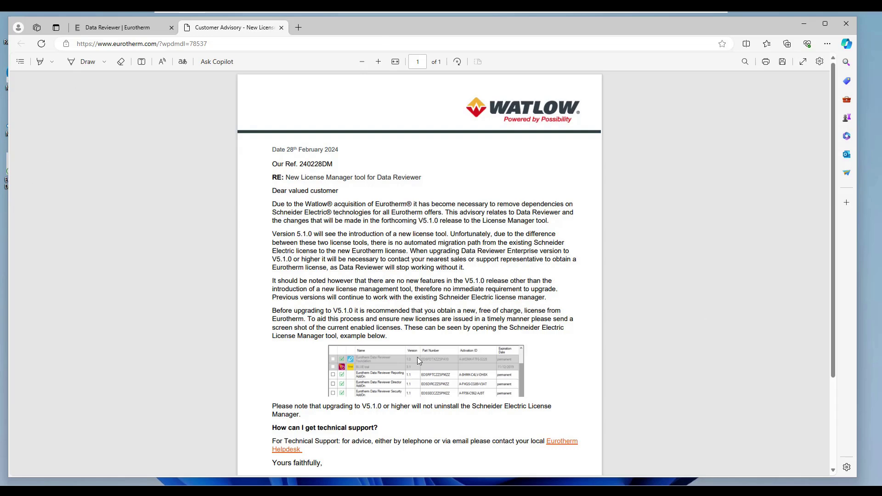
{"action": "key", "text": "super"}
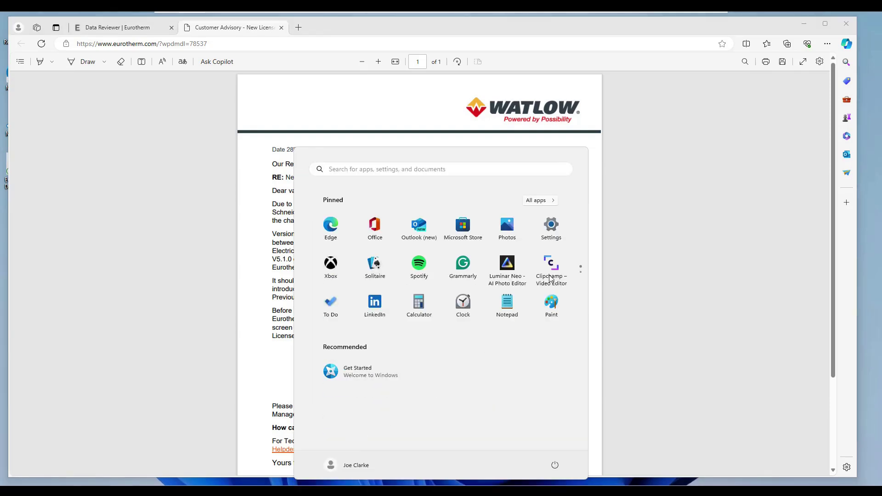
{"action": "left_click", "coordinate": [638, 284]}
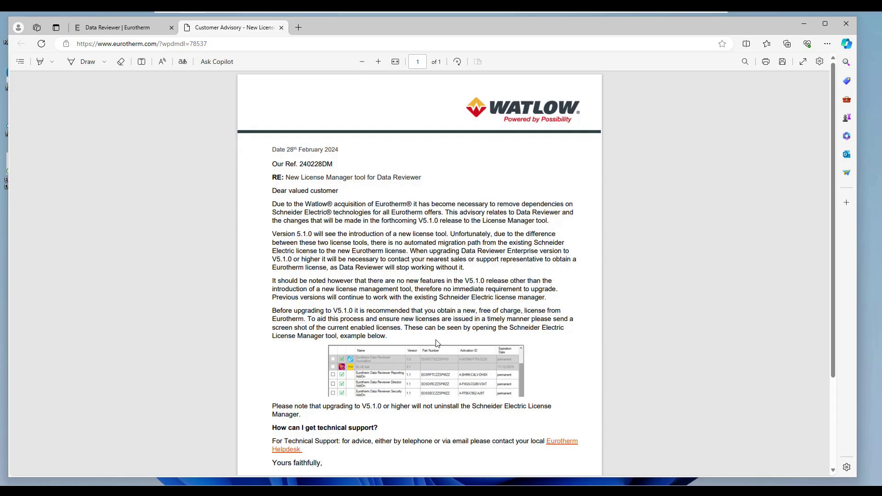
Run the Data Reviewer V5.1.0 installer in English (United States) and accept the 60GB disk / 8GB RAM notice.
{"action": "left_click", "coordinate": [804, 24]}
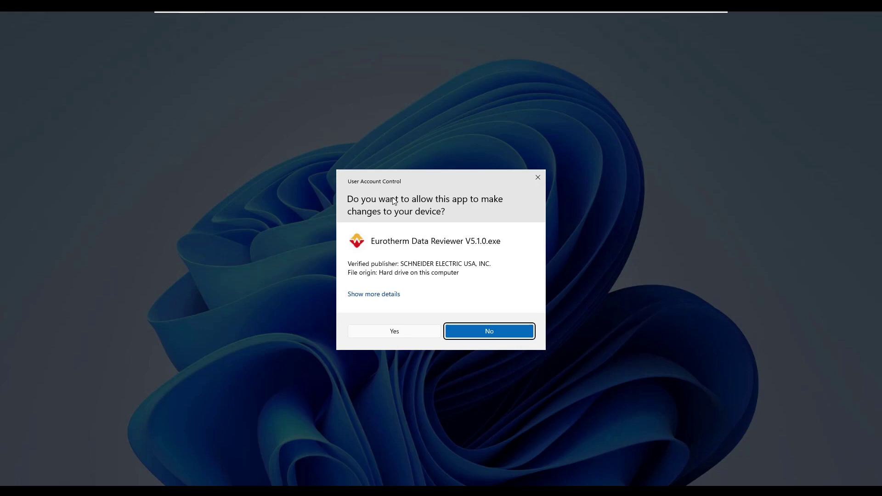
{"action": "left_click", "coordinate": [412, 331]}
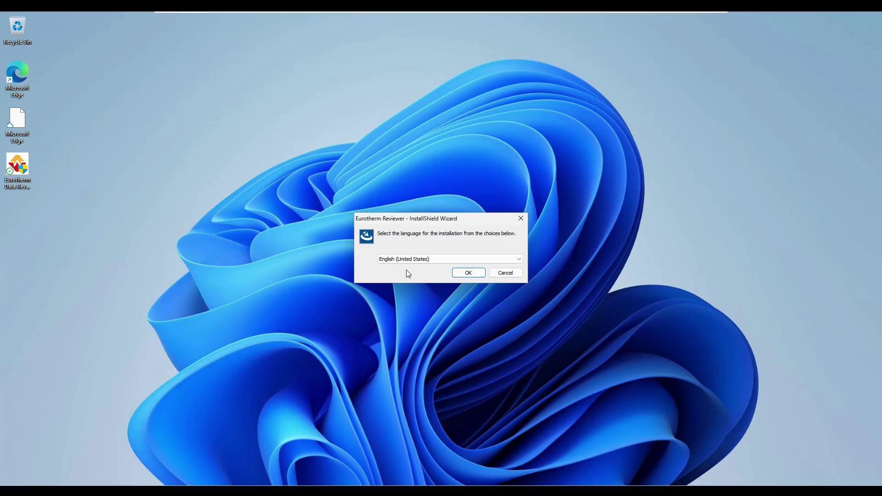
{"action": "left_click", "coordinate": [460, 273]}
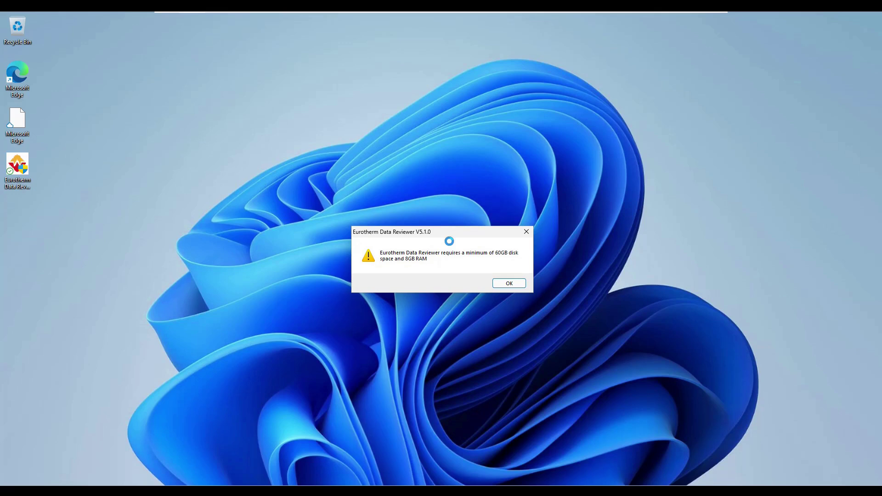
{"action": "left_click", "coordinate": [519, 283]}
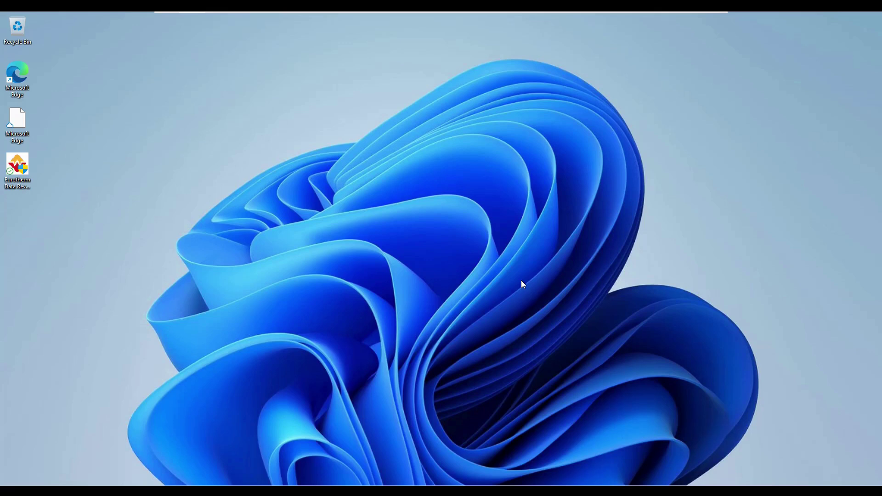
Step through the InstallShield wizard to the license agreement and finish the installation.
{"action": "left_click", "coordinate": [491, 327]}
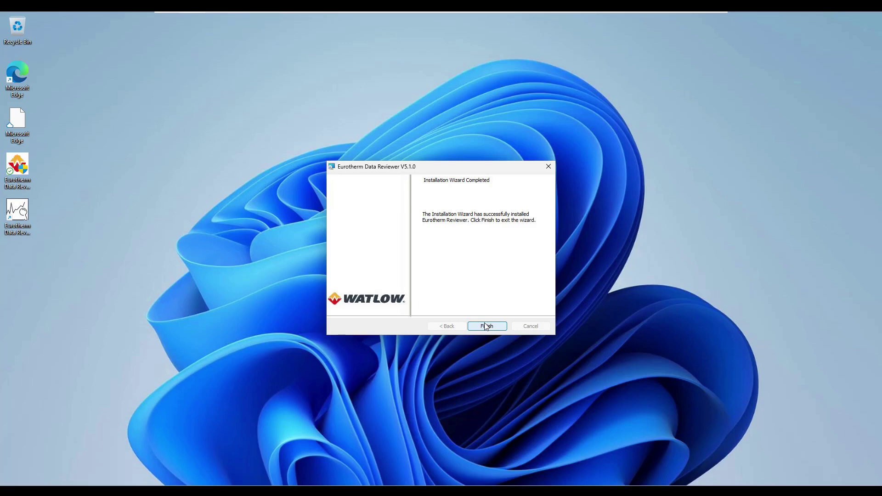
{"action": "left_click", "coordinate": [486, 326]}
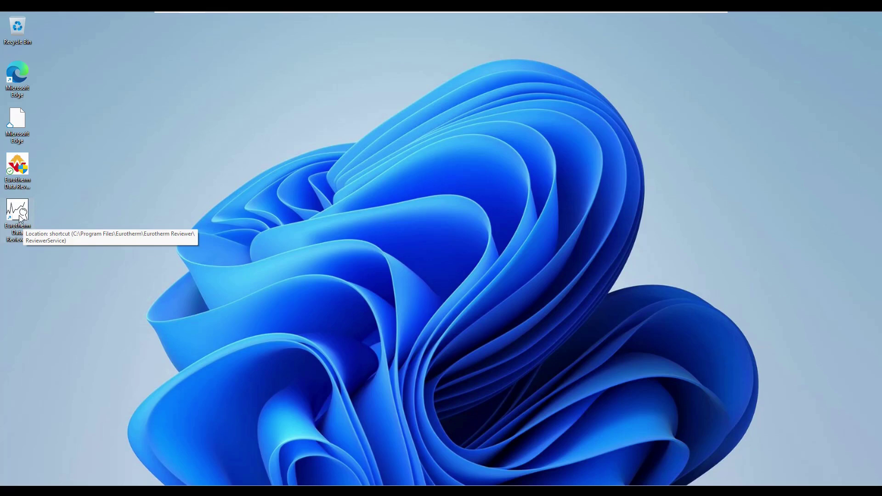
Launch Data Reviewer from its desktop shortcut, always opening it in Microsoft Edge, and dismiss the restore-pages prompt.
{"action": "double_click", "coordinate": [24, 226]}
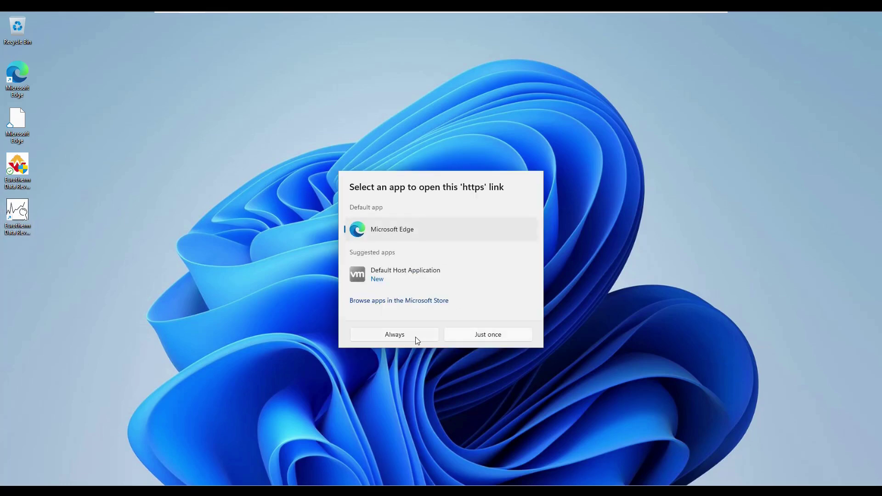
{"action": "left_click", "coordinate": [394, 334]}
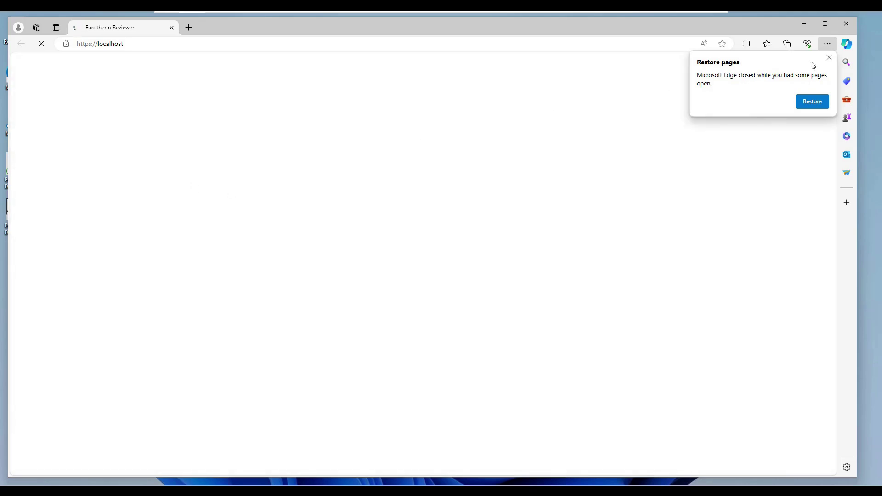
{"action": "left_click", "coordinate": [829, 58]}
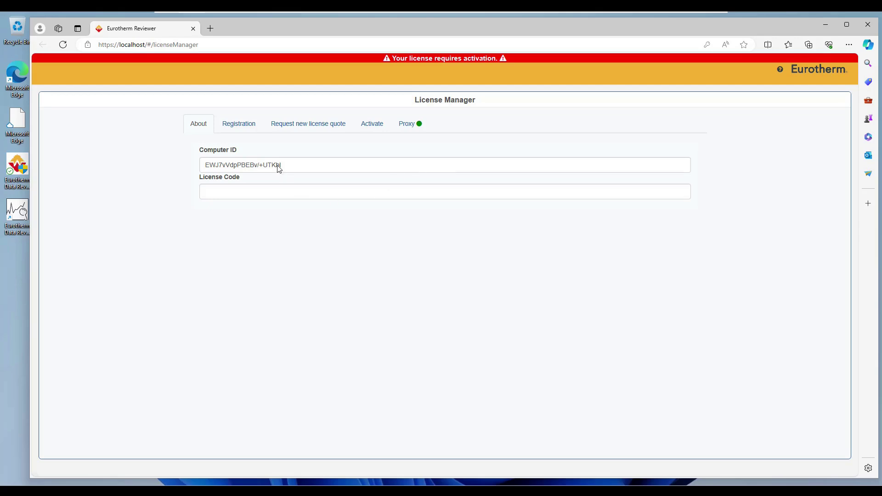
Fill in the user's first name, last name, company name and e-mail on the Registration form.
{"action": "left_click", "coordinate": [242, 128]}
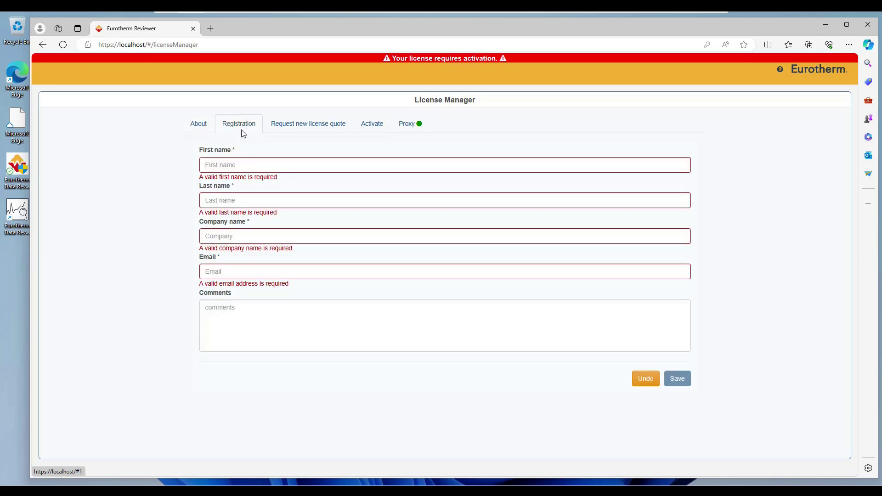
{"action": "left_click", "coordinate": [257, 166]}
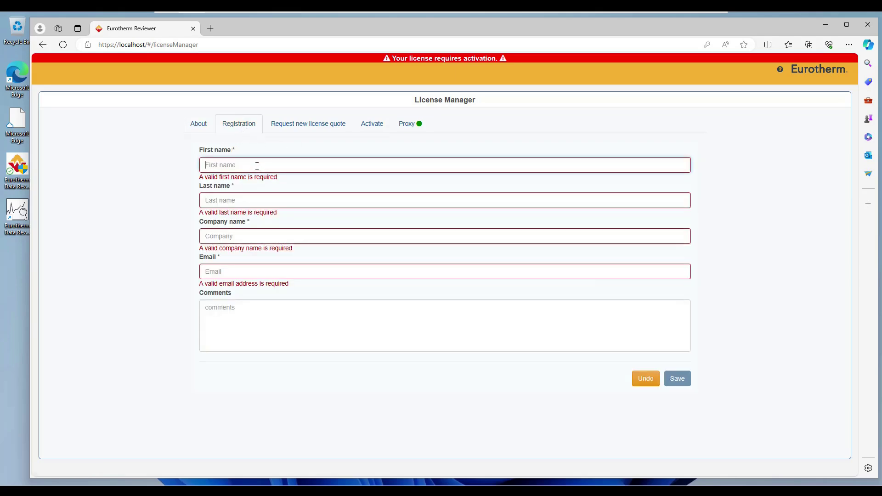
{"action": "key", "text": "Tab"}
{"action": "key", "text": "Tab"}
{"action": "type", "text": "watlow"}
{"action": "key", "text": "Tab"}
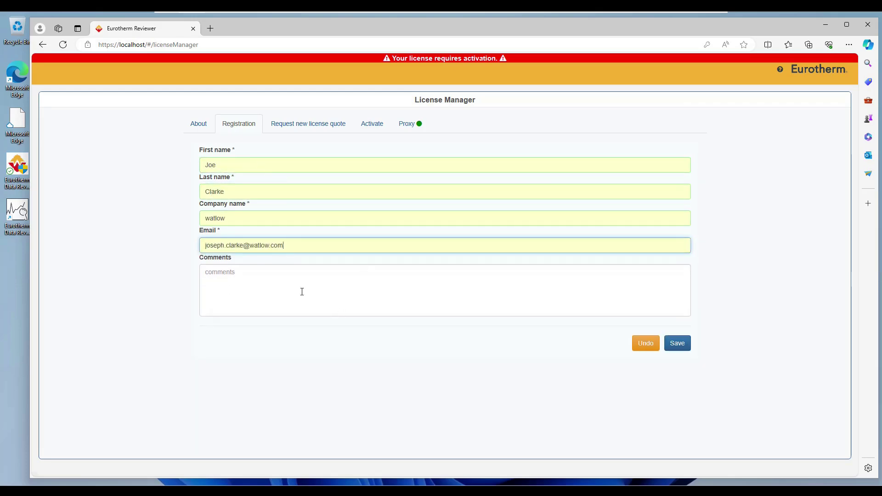
Save the registration details, dismiss the confirmation and bring up the Proxy settings.
{"action": "left_click", "coordinate": [277, 283]}
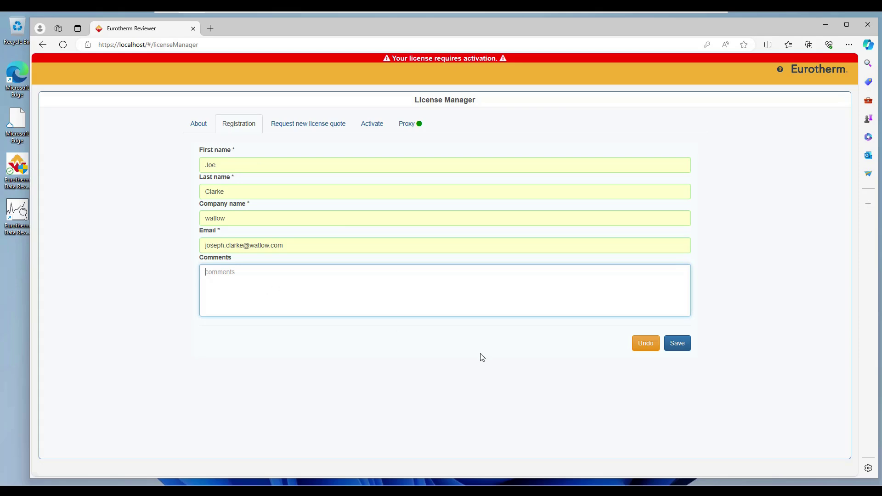
{"action": "left_click", "coordinate": [677, 343]}
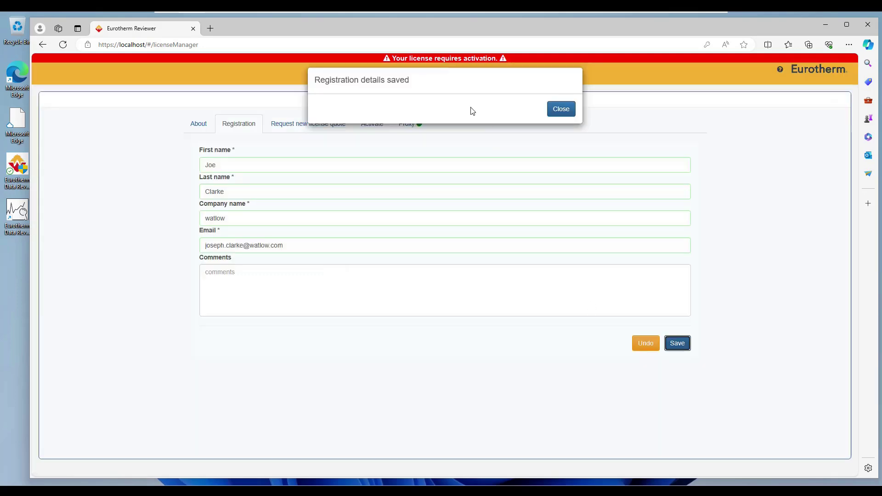
{"action": "left_click", "coordinate": [561, 110]}
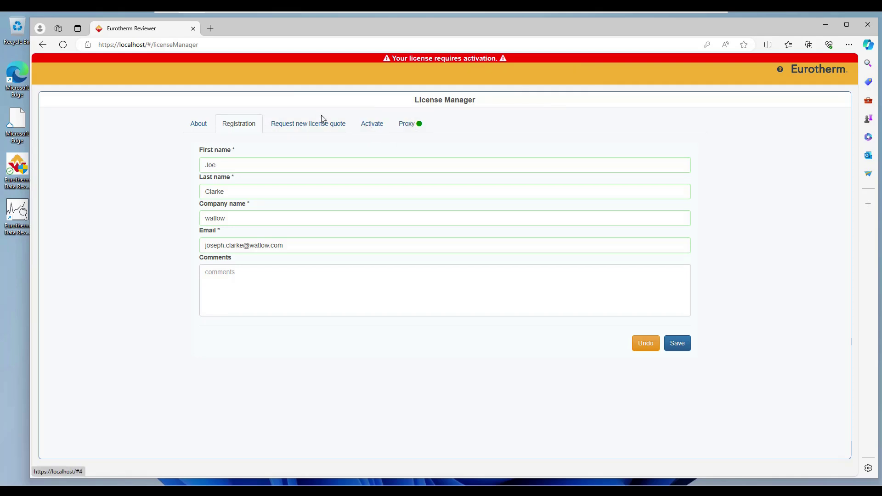
{"action": "left_click", "coordinate": [410, 125]}
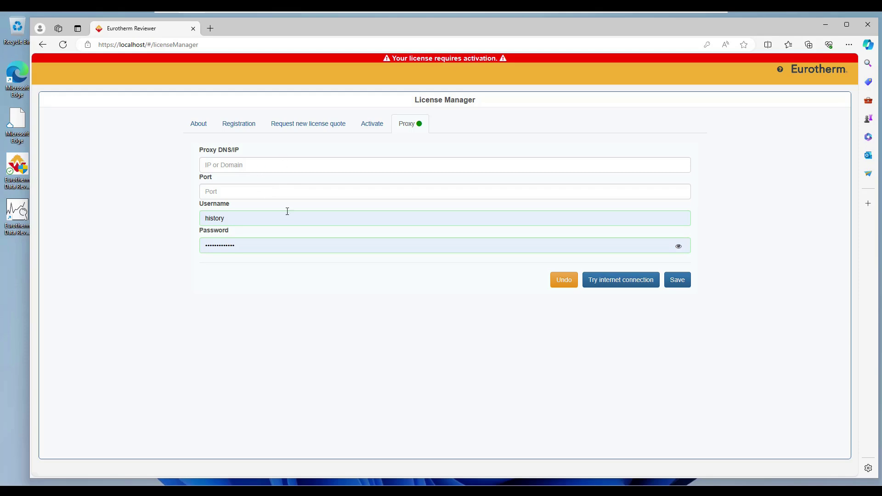
Run the internet connection test, confirm 'Internet connected', and close the result.
{"action": "left_click", "coordinate": [605, 285]}
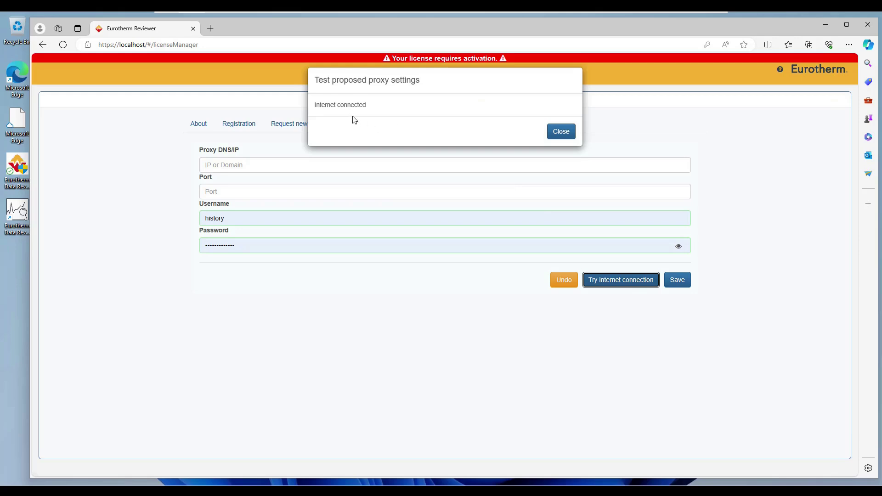
{"action": "left_click", "coordinate": [565, 137]}
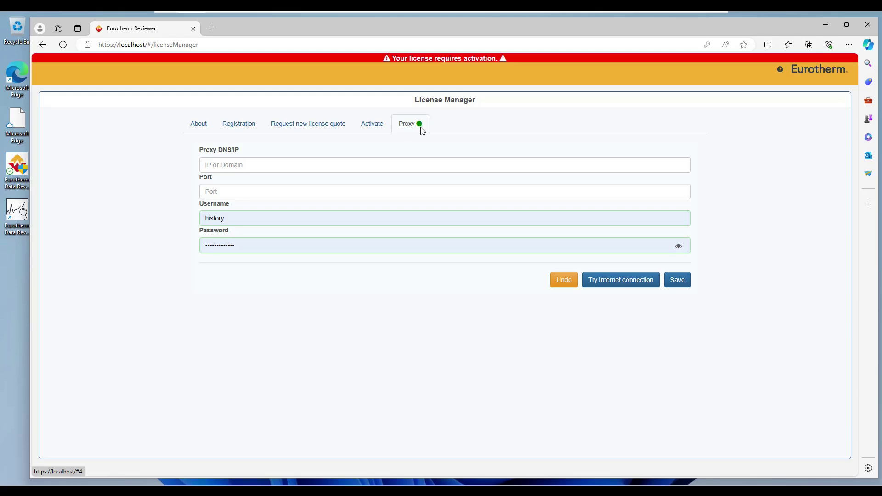
On the Activate page, start Data Reviewer with the Foundation license.
{"action": "left_click", "coordinate": [379, 128]}
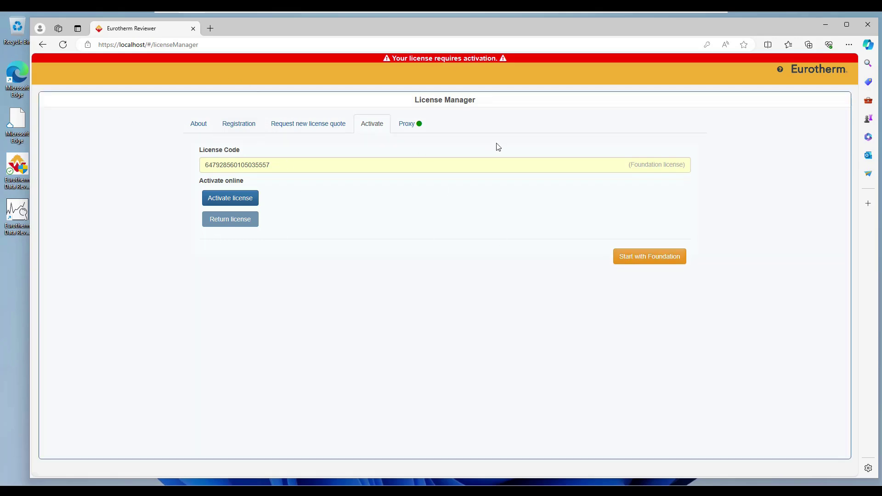
{"action": "left_click", "coordinate": [643, 259]}
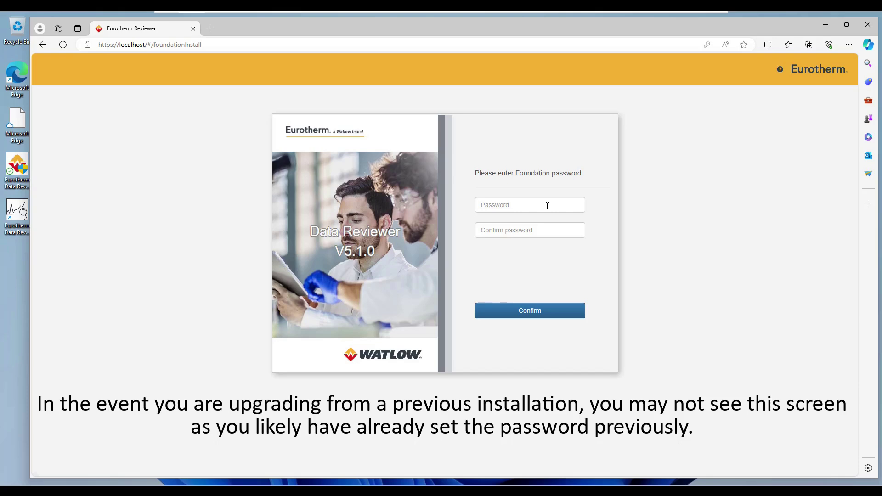
Enter the Foundation password, repeat it in Confirm password, and confirm it.
{"action": "left_click", "coordinate": [547, 205]}
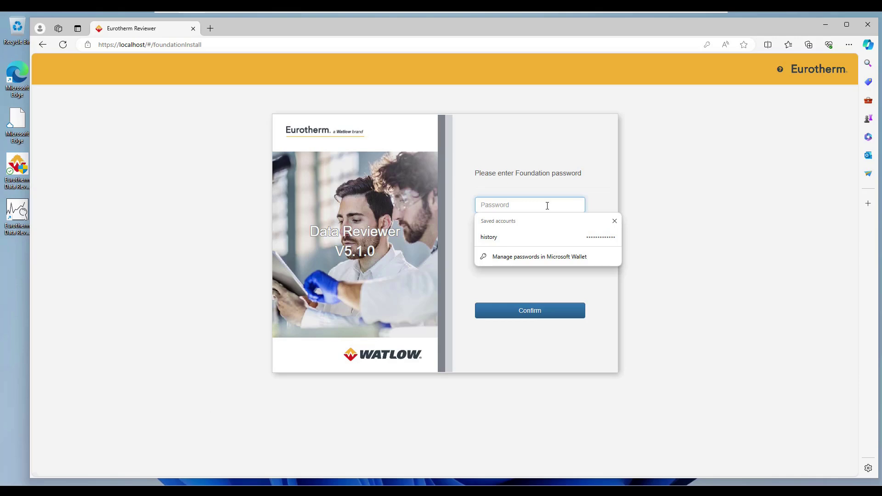
{"action": "type", "text": "•••••••••••"}
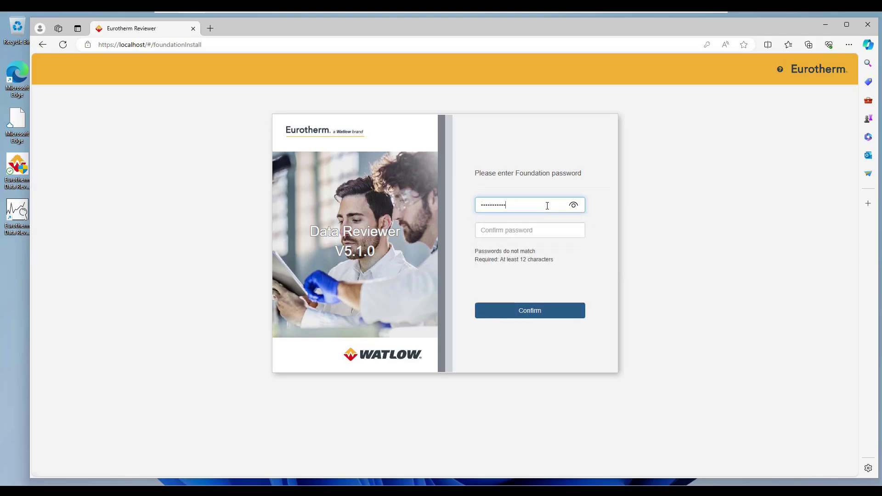
{"action": "type", "text": "••"}
{"action": "key", "text": "Tab"}
{"action": "type", "text": "••••"}
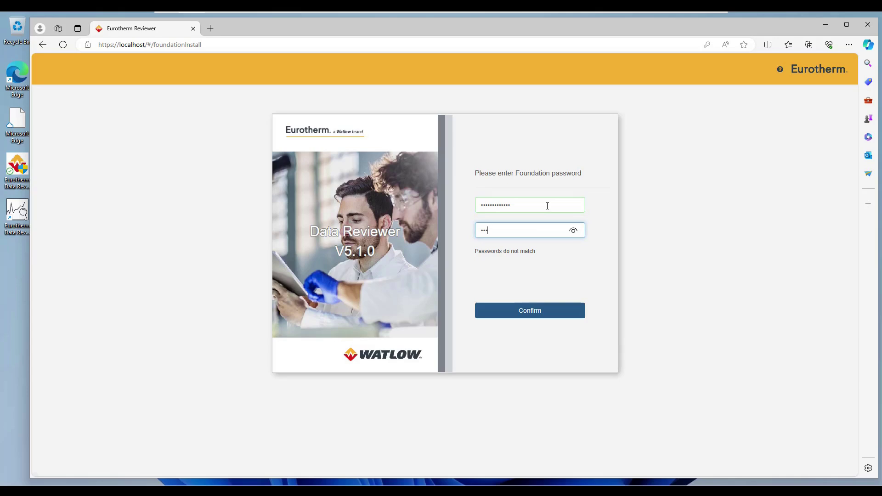
{"action": "type", "text": "•••••••••"}
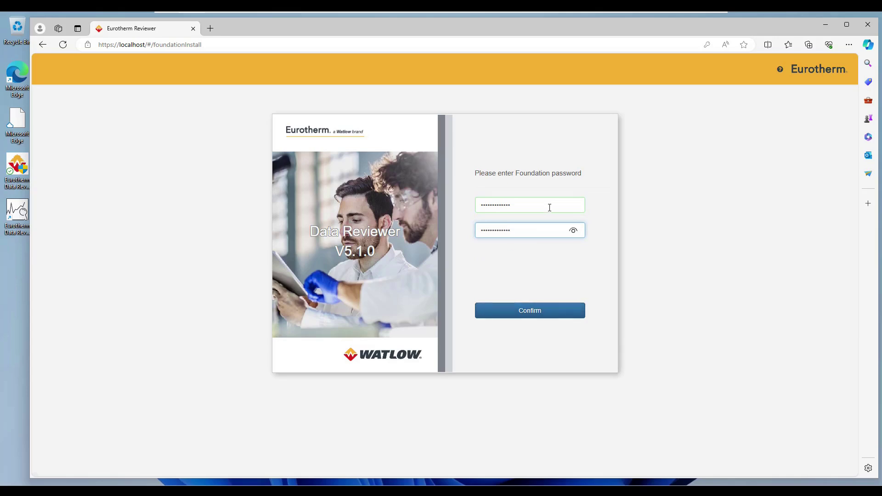
{"action": "left_click", "coordinate": [530, 316]}
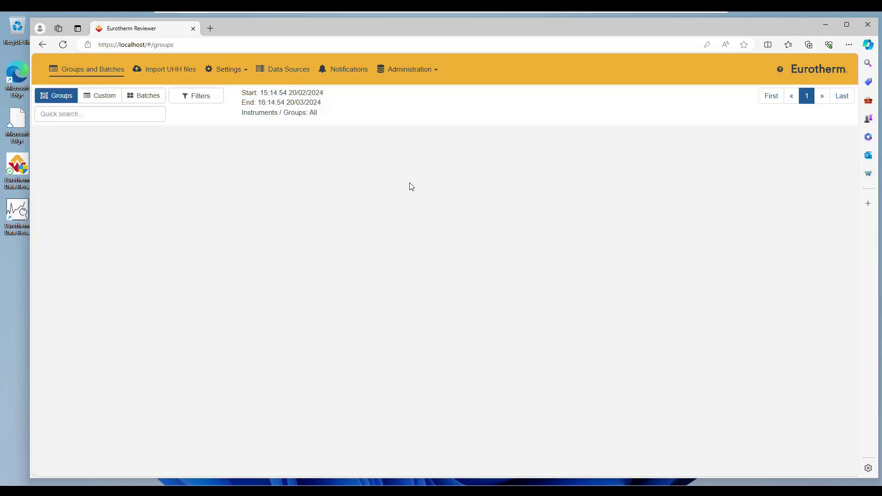
Open License manager from the Administration menu to see the Foundation edition.
{"action": "left_click", "coordinate": [417, 69]}
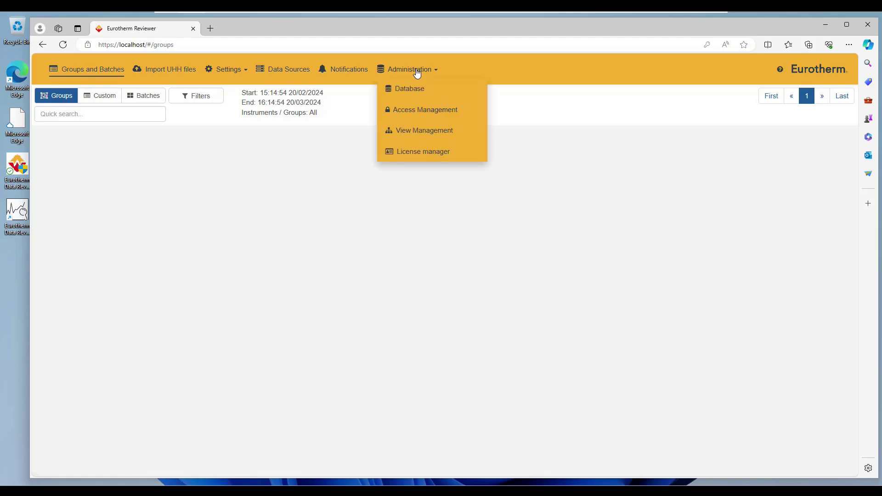
{"action": "left_click", "coordinate": [419, 156]}
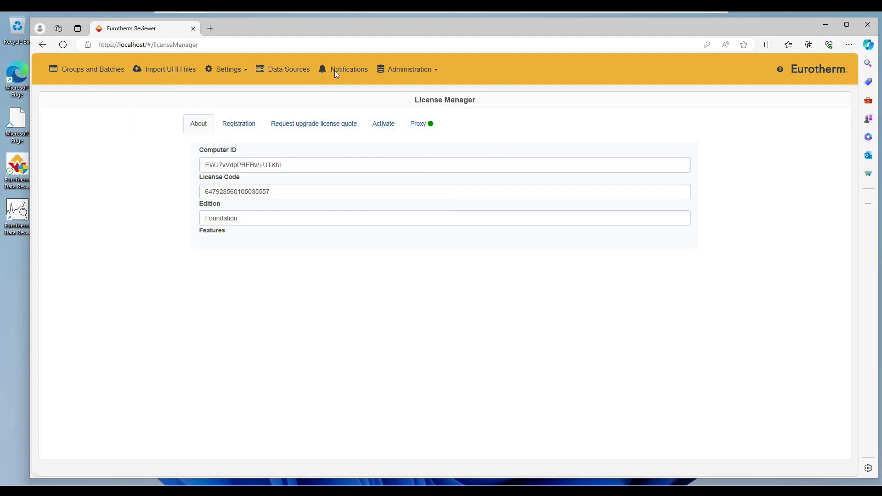
On the Activate page, delete the existing license code, leaving the License Code field empty.
{"action": "left_click", "coordinate": [406, 69]}
{"action": "left_click", "coordinate": [271, 95]}
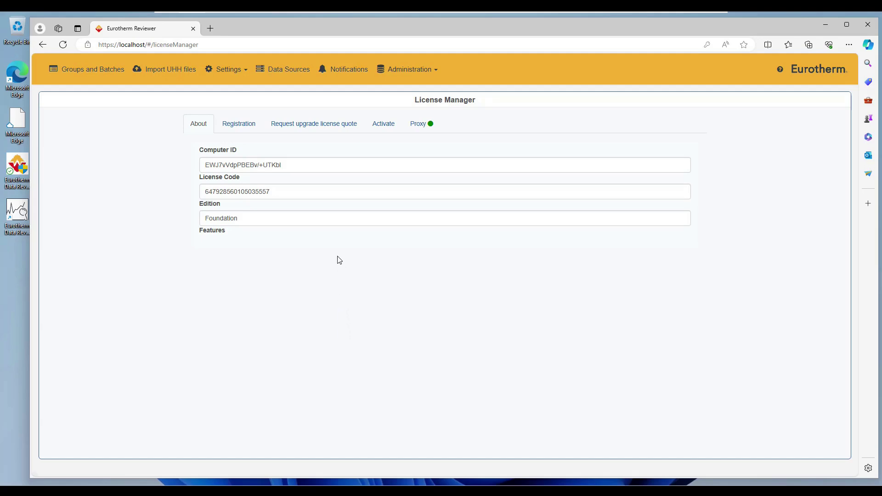
{"action": "left_click", "coordinate": [377, 128]}
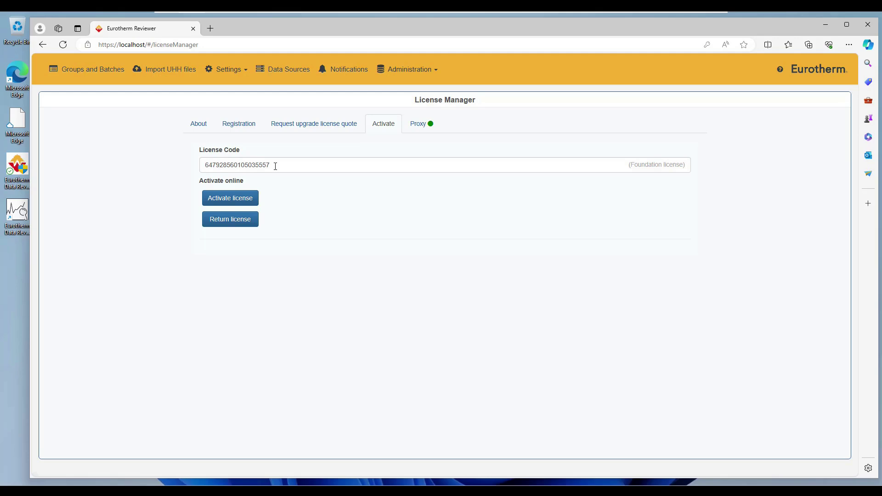
{"action": "left_click_drag", "start_coordinate": [276, 166], "coordinate": [155, 166]}
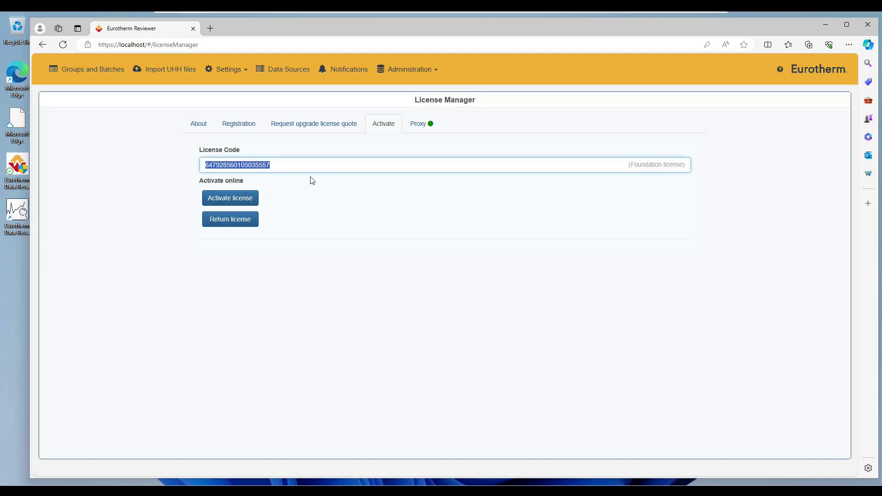
{"action": "key", "text": "BackSpace"}
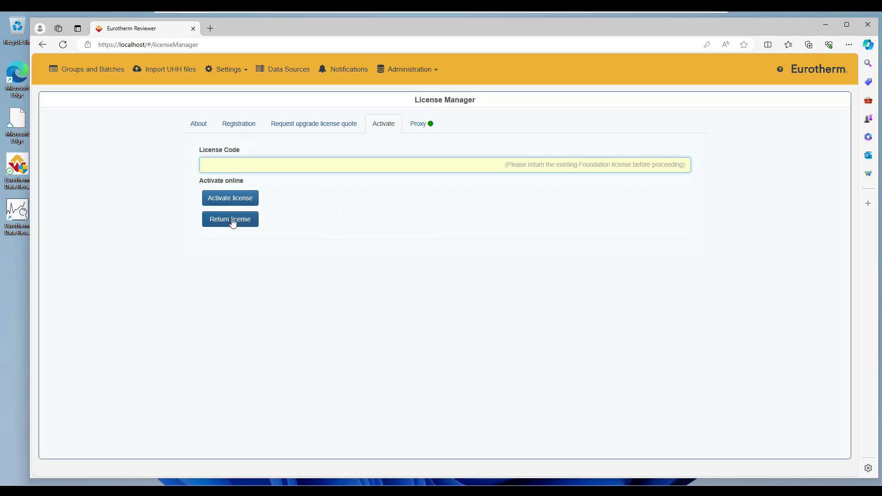
{"action": "left_click", "coordinate": [261, 167]}
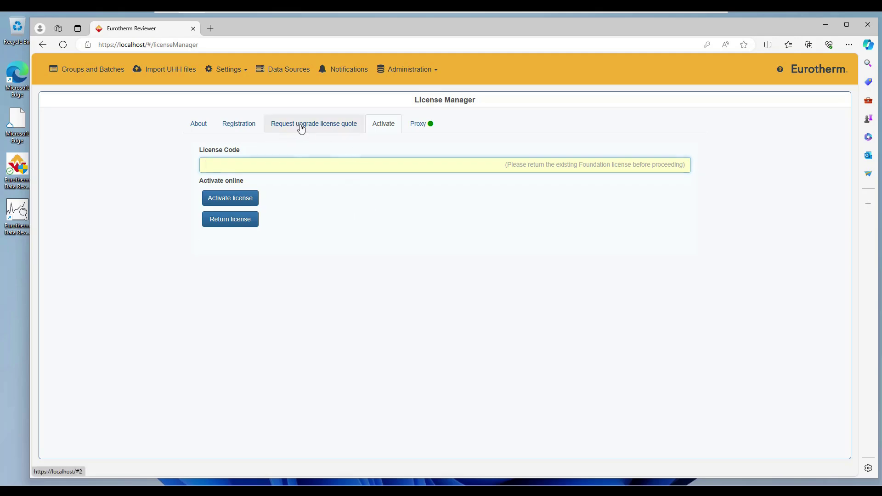
On the upgrade license quote page, select Enterprise plus the OPC UA add-on feature.
{"action": "left_click", "coordinate": [301, 129]}
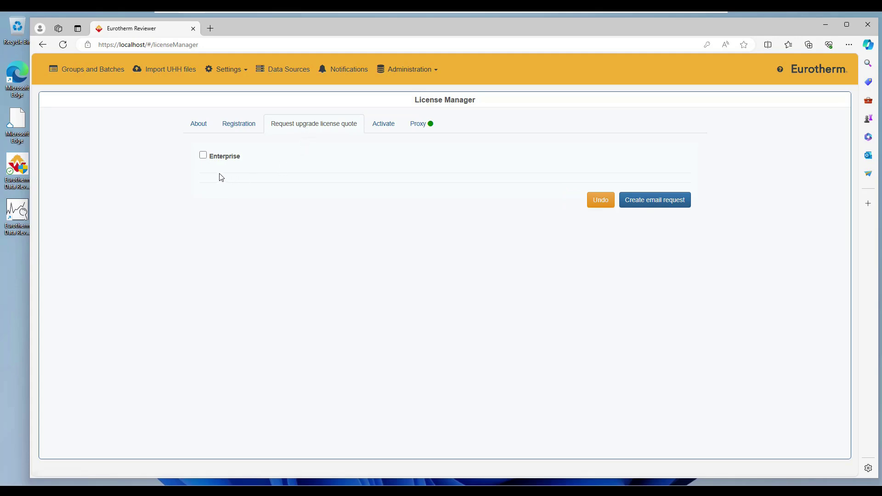
{"action": "left_click", "coordinate": [203, 156]}
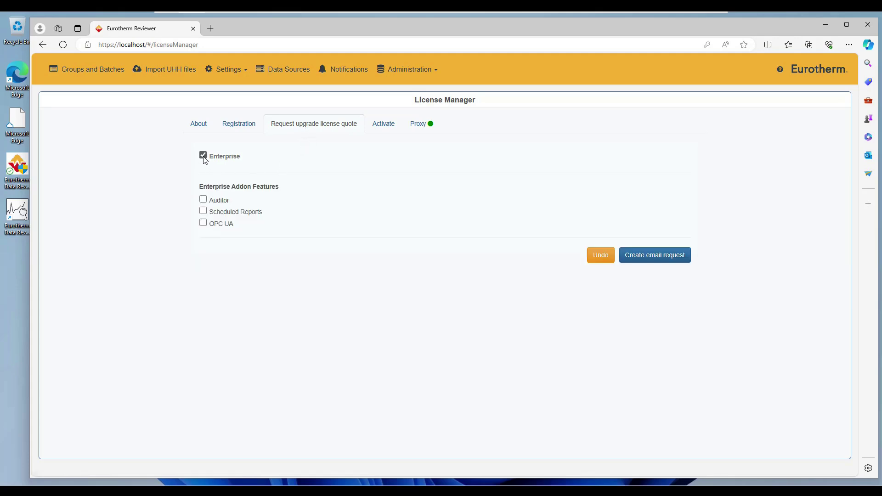
{"action": "left_click", "coordinate": [203, 224]}
Create the Enterprise/OPC UA quote email request, copy its text to the clipboard, and close it.
{"action": "left_click", "coordinate": [640, 259]}
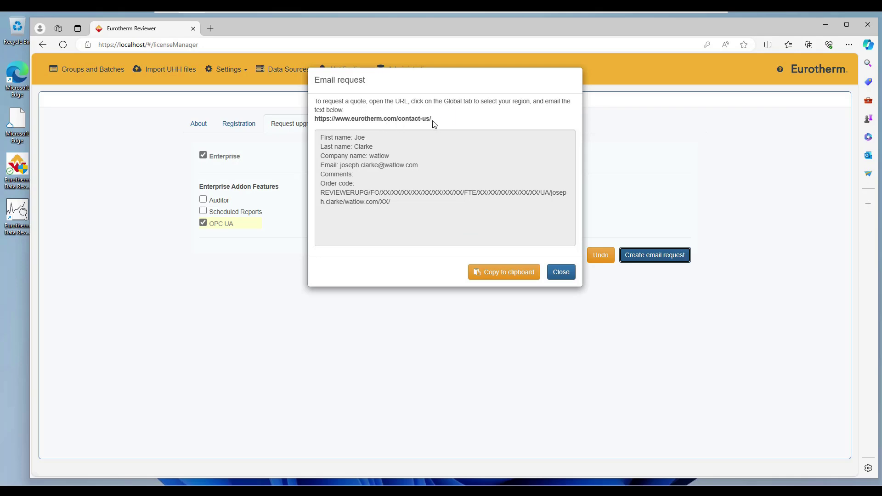
{"action": "left_click_drag", "start_coordinate": [433, 123], "coordinate": [510, 245]}
{"action": "left_click", "coordinate": [496, 273]}
{"action": "left_click_drag", "start_coordinate": [497, 274], "coordinate": [408, 201]}
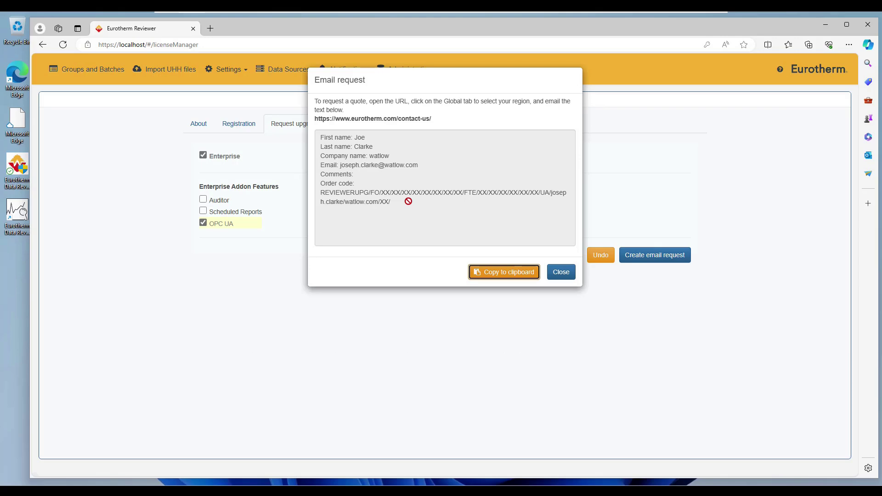
{"action": "left_click", "coordinate": [561, 272]}
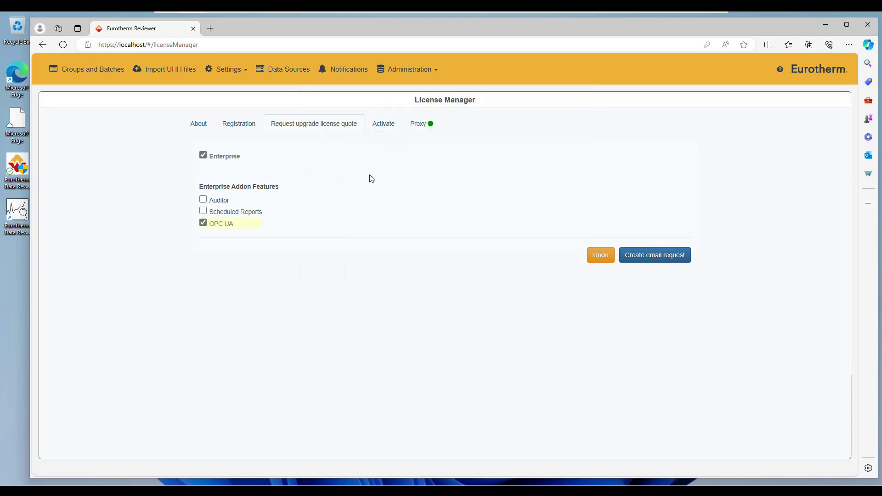
Return to the License Manager's Activate tab with its empty license code field.
{"action": "left_click", "coordinate": [382, 123]}
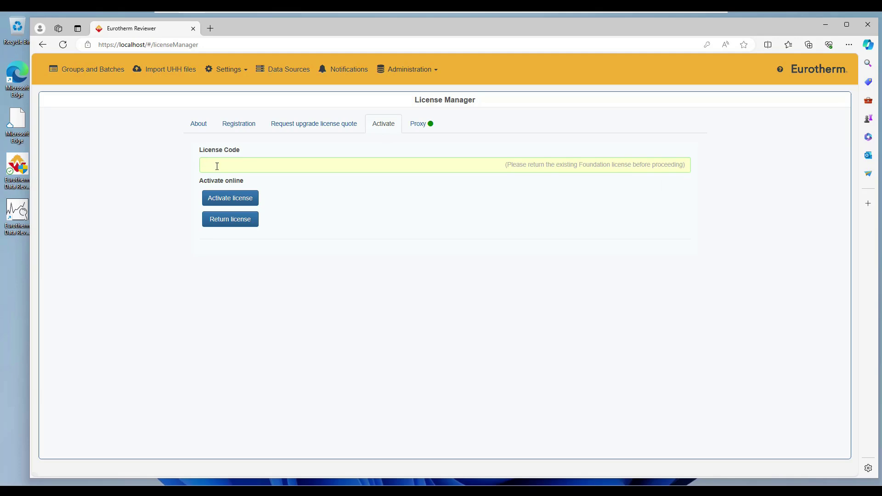